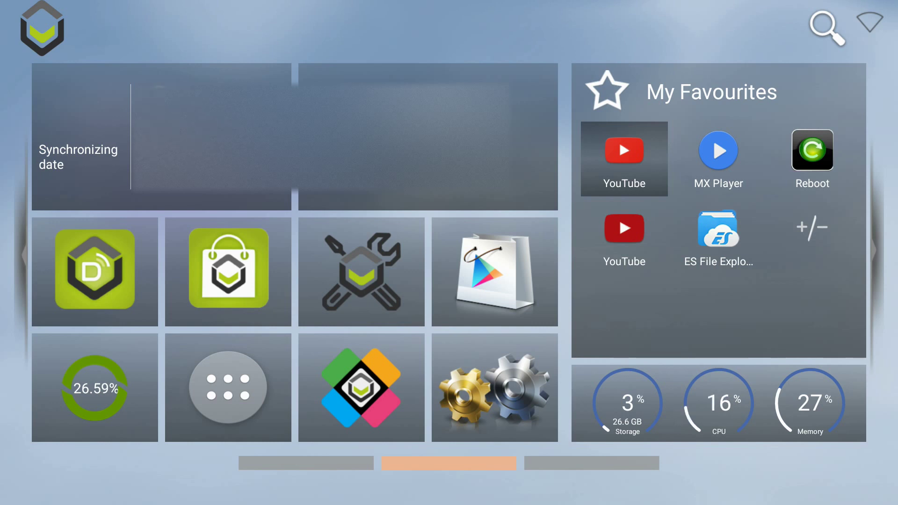
Move focus across the DroidBOX home screen to the gears Settings tile and open device settings
key("Down")
key("Left")
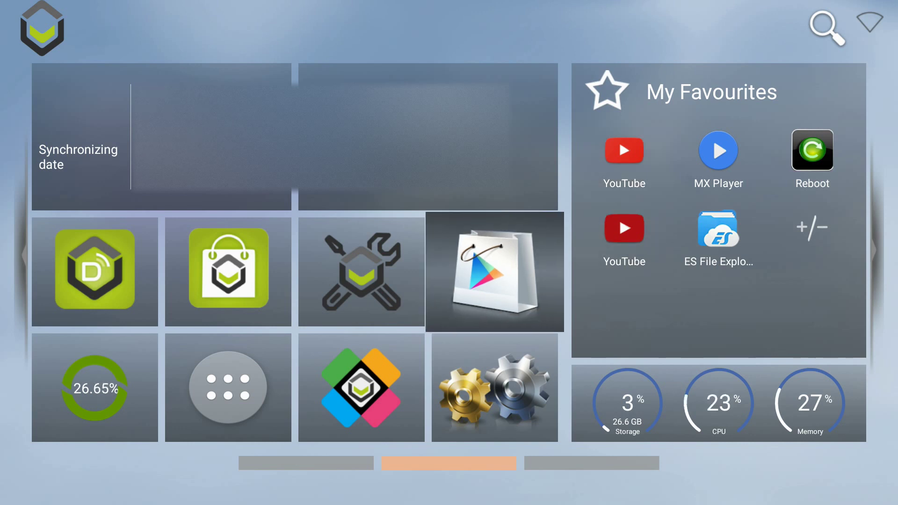
key("Down")
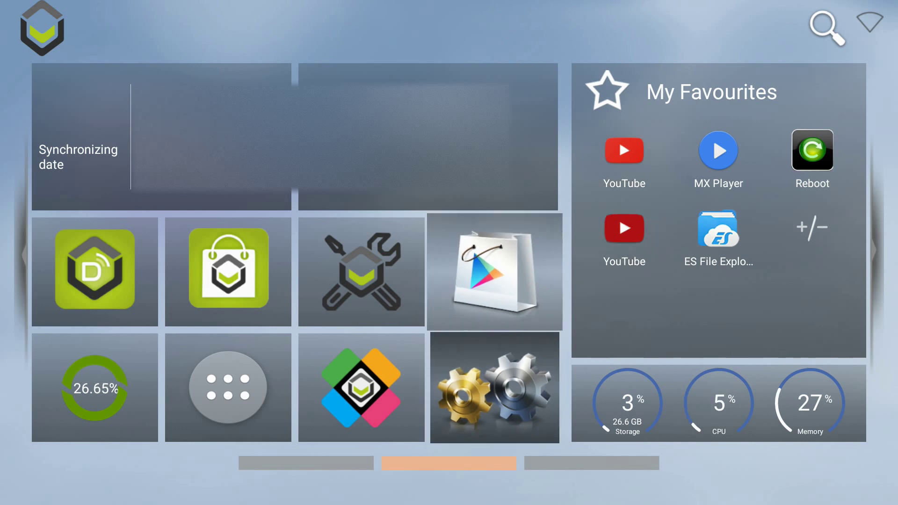
key("Up")
key("Down")
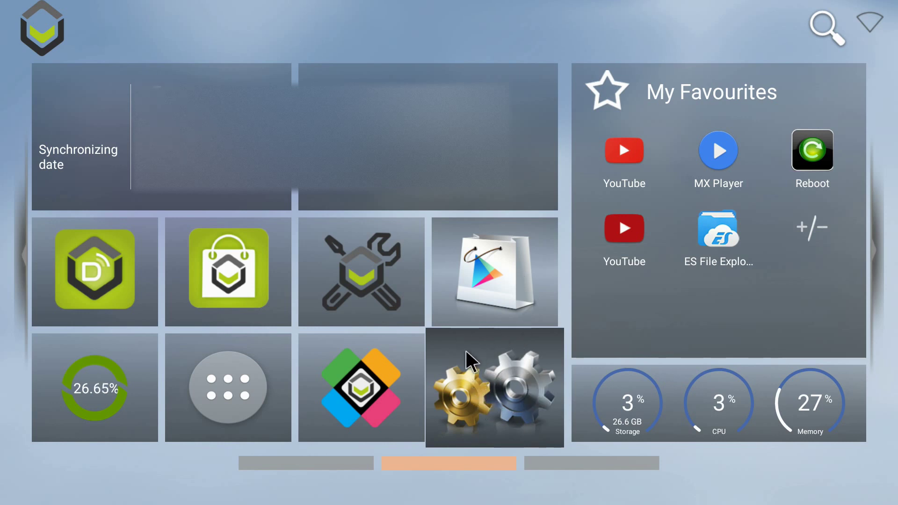
left_click(498, 385)
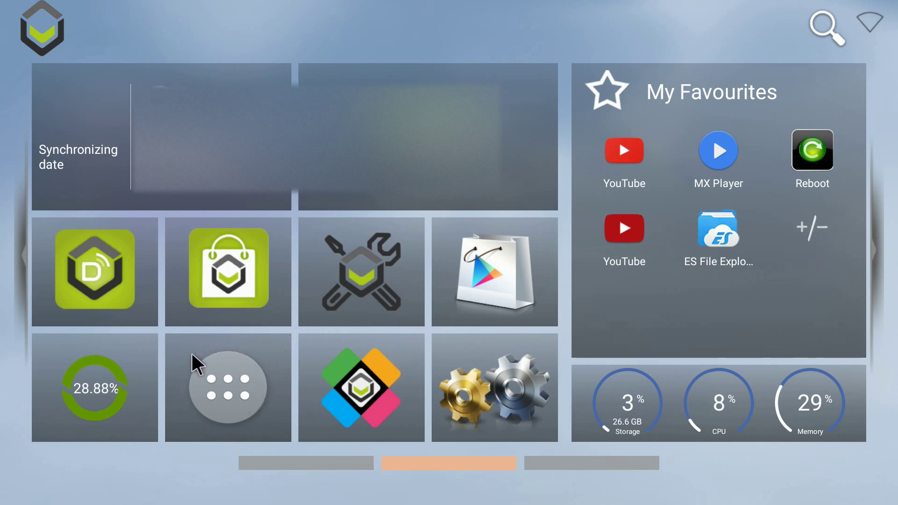
left_click(228, 394)
key("Down")
key("Down")
key("Down")
key("Down")
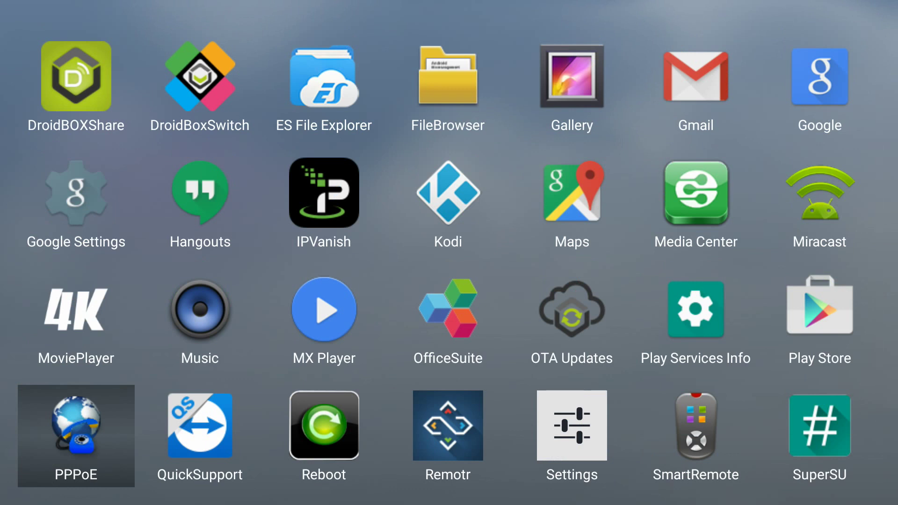
key("Up")
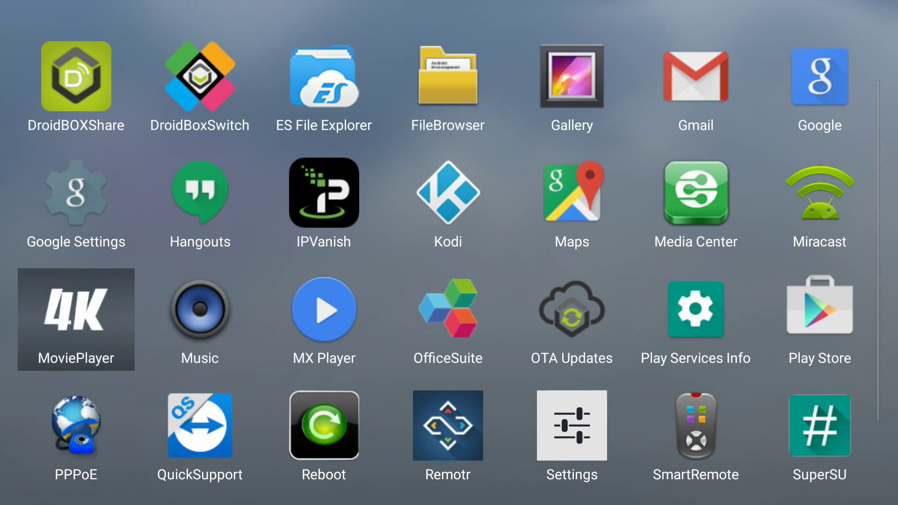
key("Right")
key("Right")
key("Right")
key("Right")
key("Down")
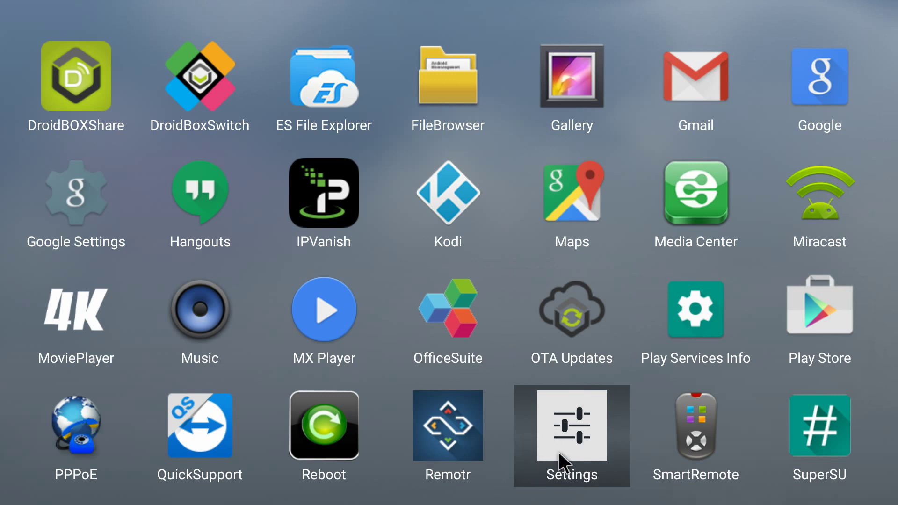
key("Right")
key("Left")
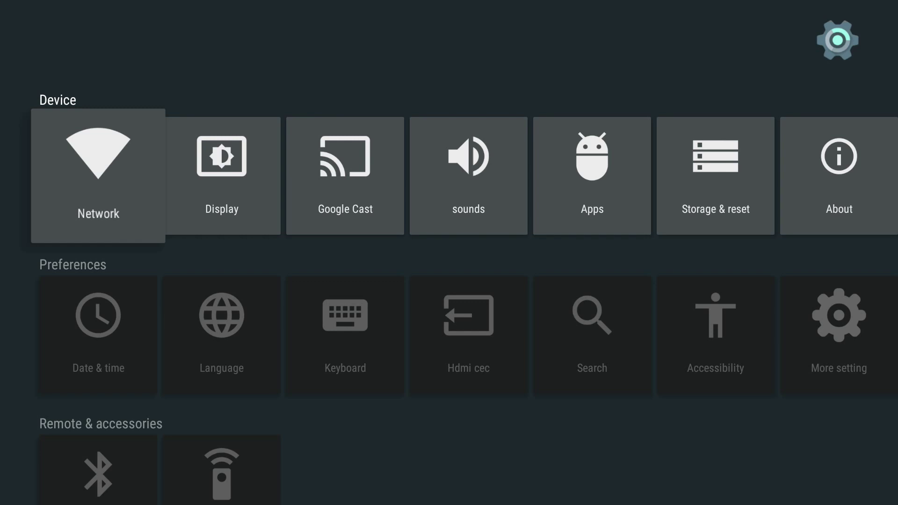
key("Escape")
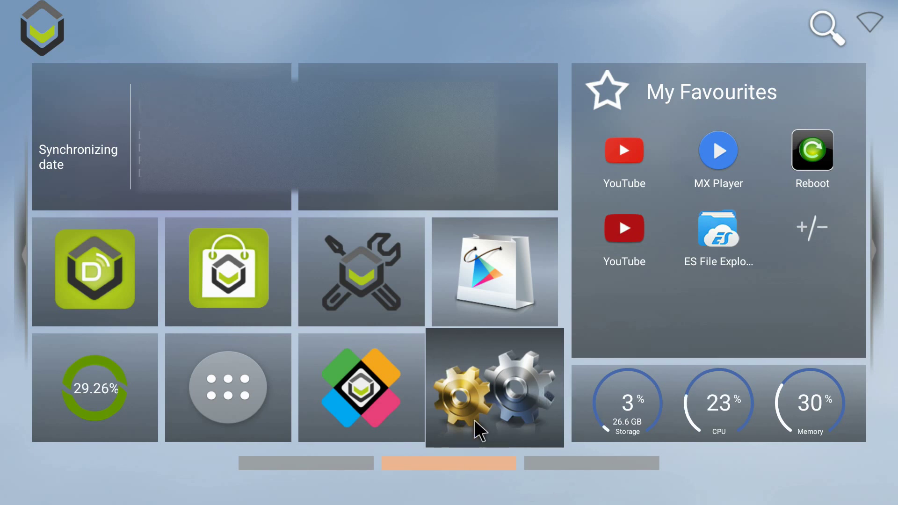
Open Android TV Settings from the gears tile and bring focus onto Network
left_click(503, 394)
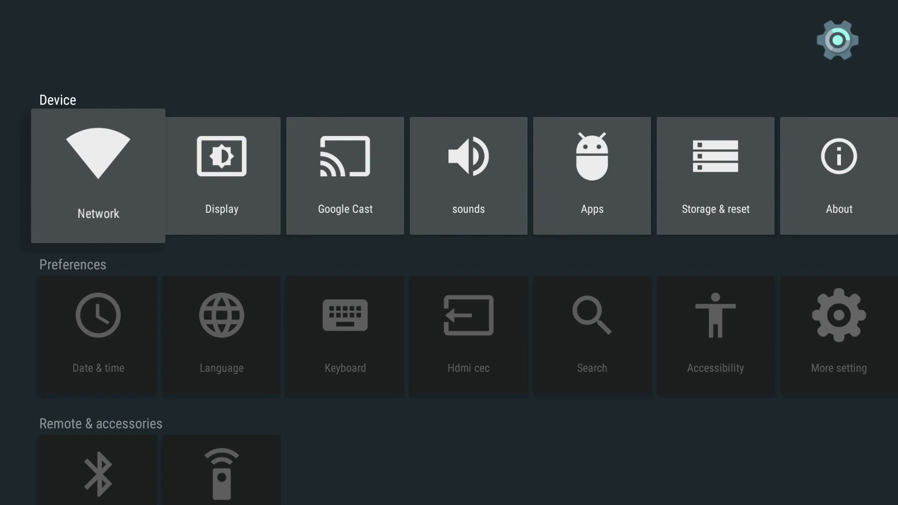
key("Right")
key("Left")
Open Network, then Wi-Fi, to list the available wireless networks
key("Return")
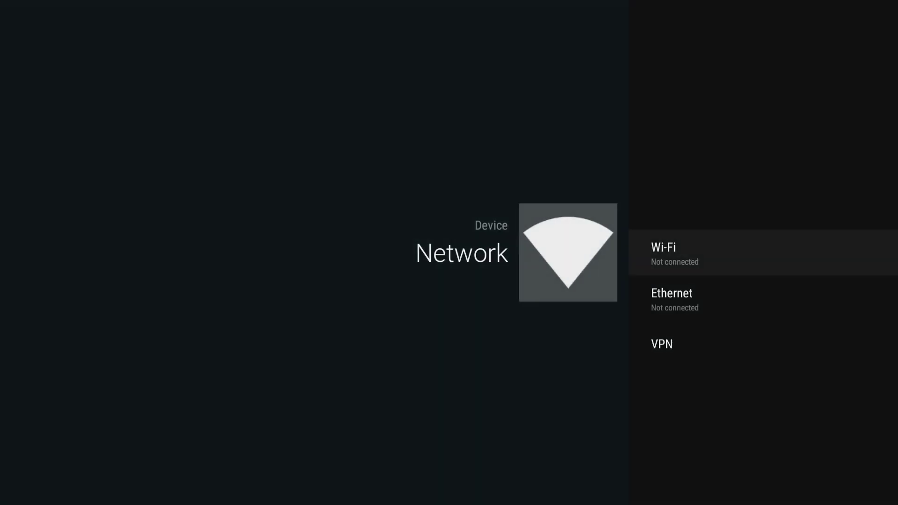
key("Down")
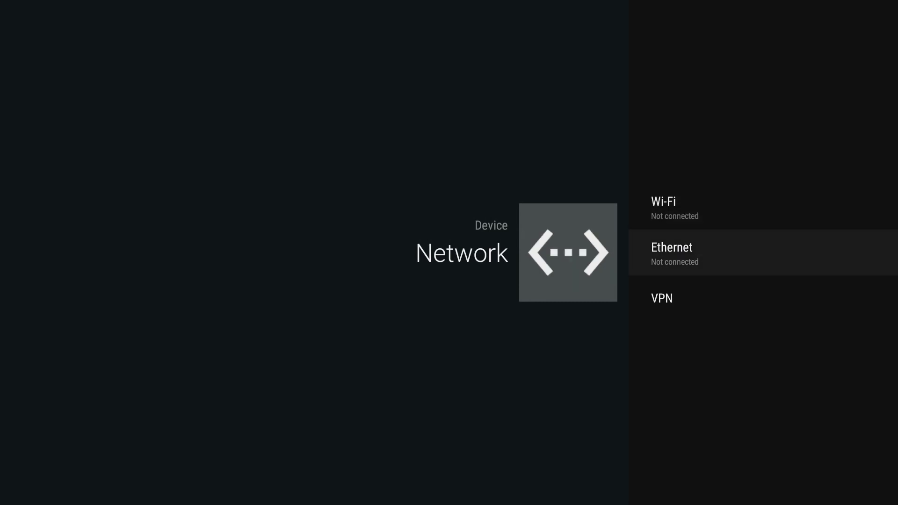
key("Down")
key("Up")
key("Up")
key("Return")
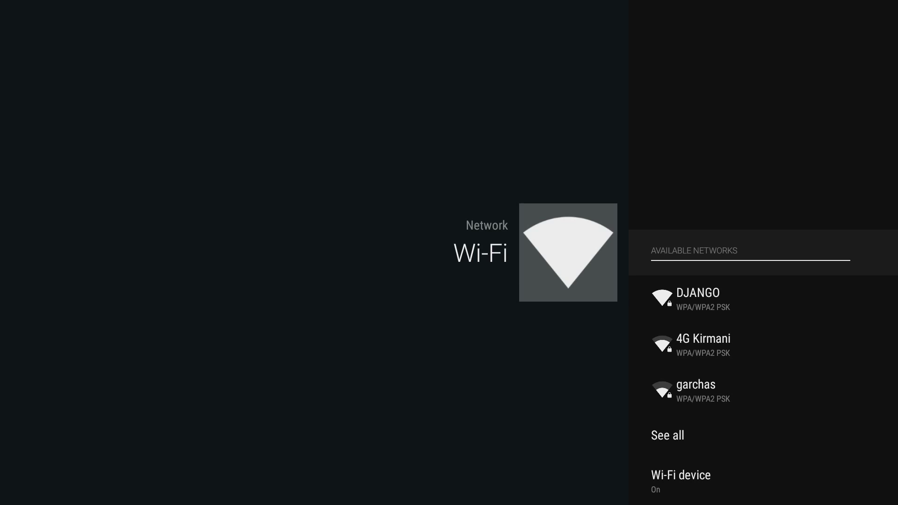
Highlight the DJANGO network in the Wi-Fi list
key("Down")
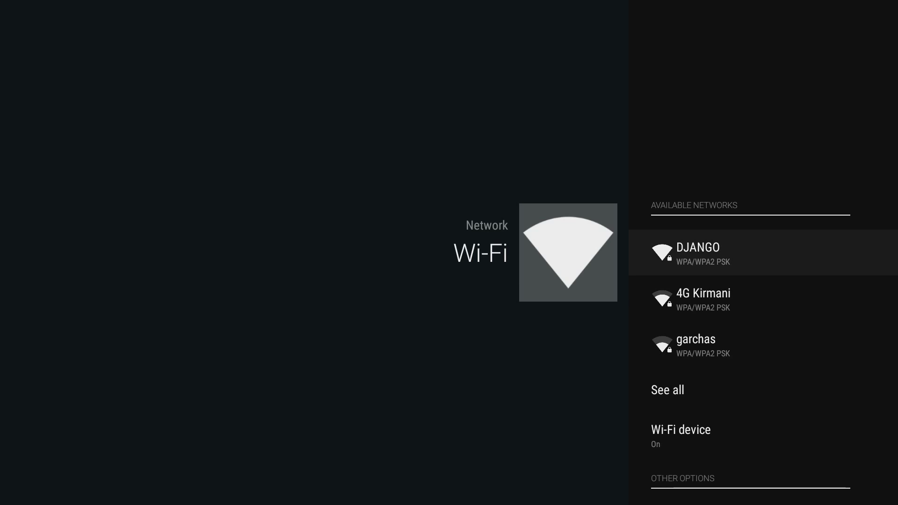
key("Down")
key("Down")
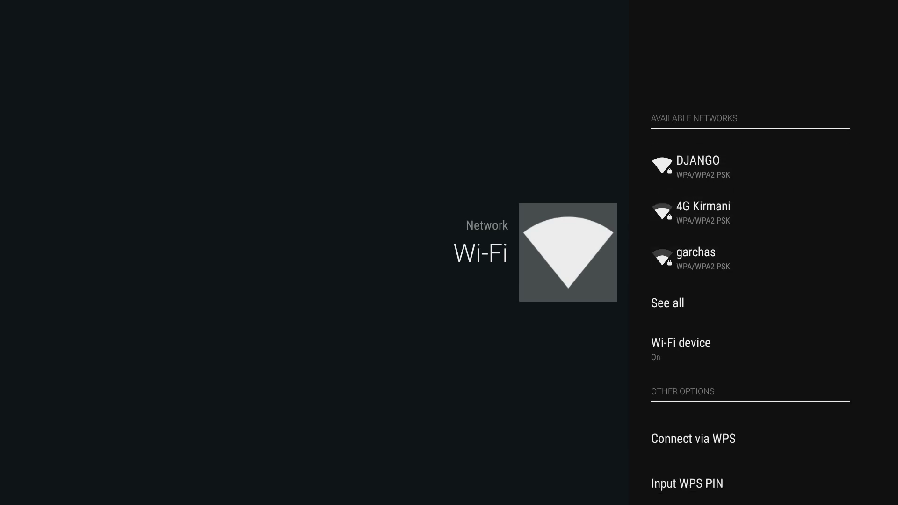
key("Up")
key("Up")
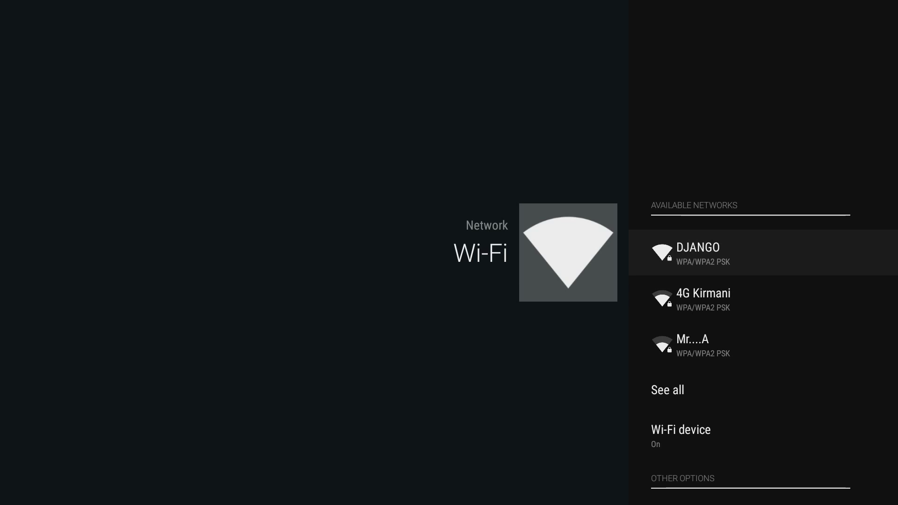
key("Down")
key("Up")
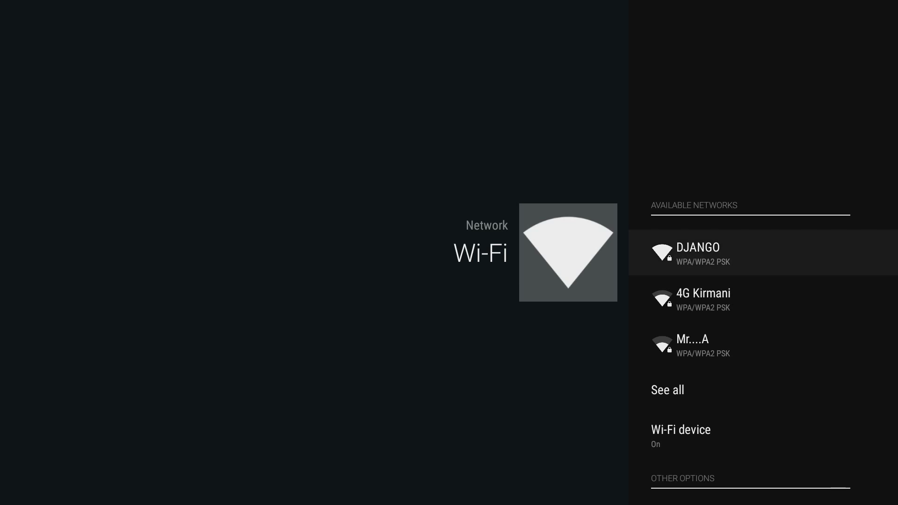
Select DJANGO, enter its Wi-Fi password including symbols, and submit it to connect
key("Return")
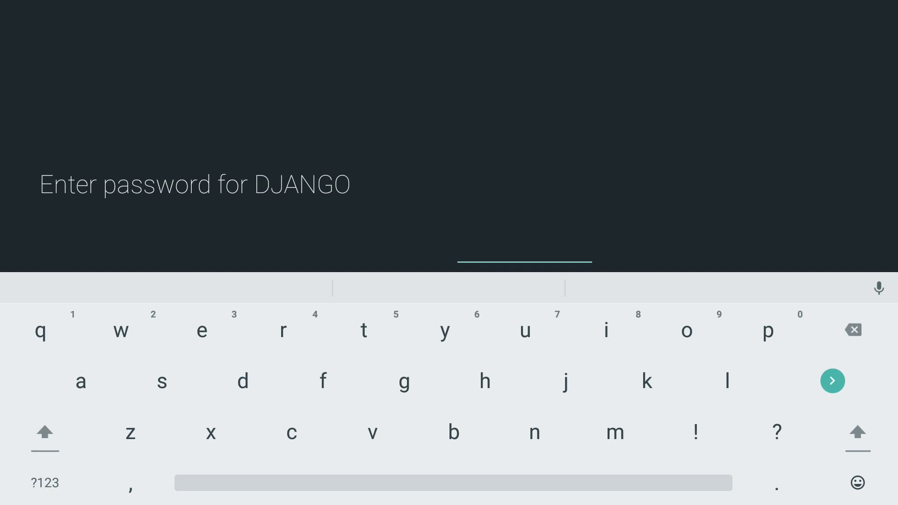
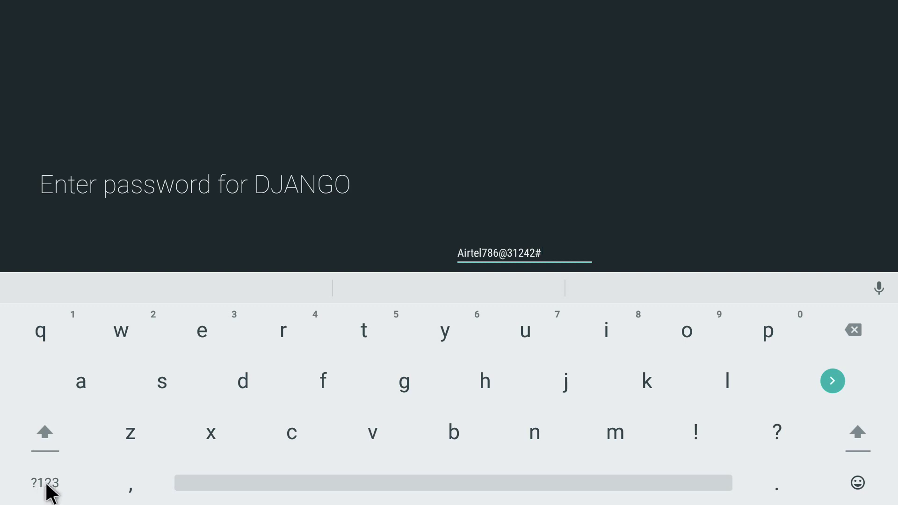
left_click(49, 487)
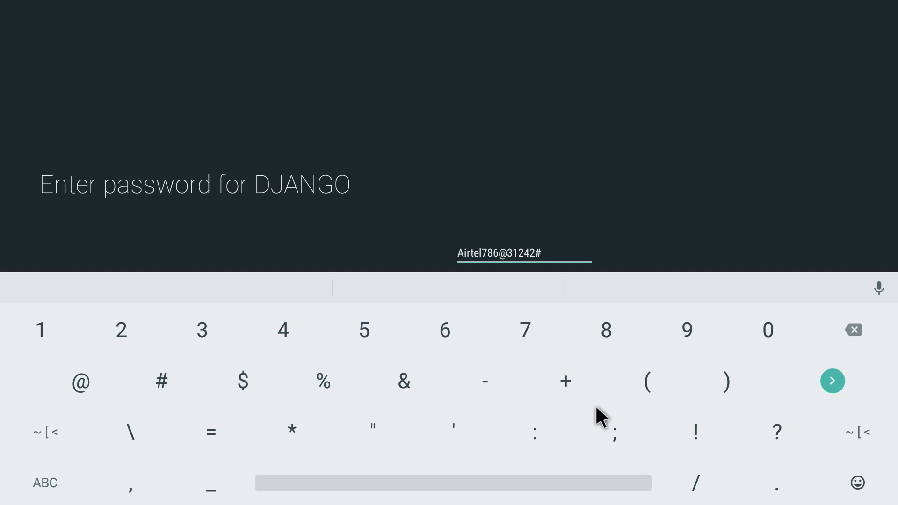
left_click(832, 381)
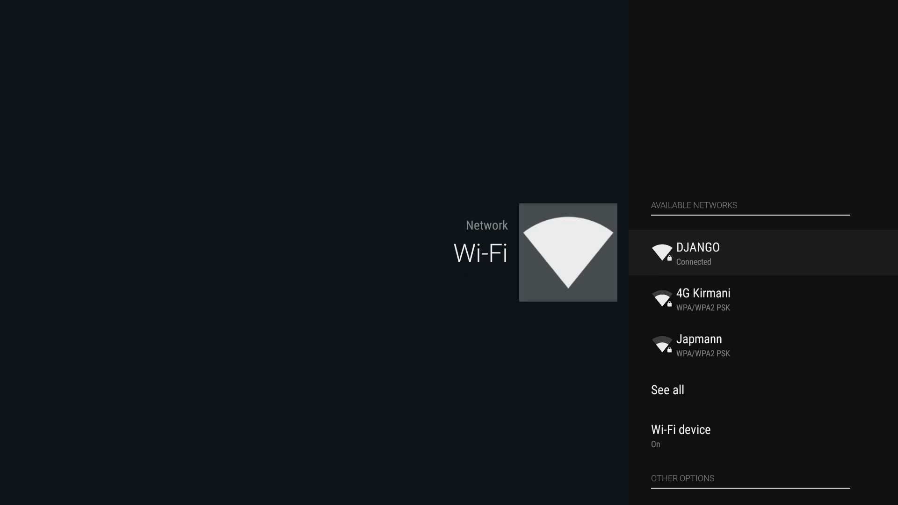
Return to the home screen and open the full list of installed apps, moving toward Browser
key("Escape")
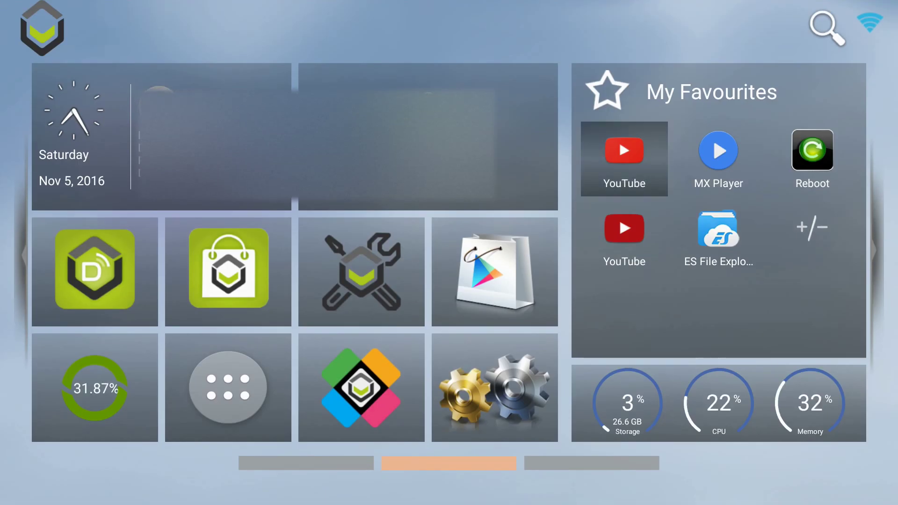
key("Down")
key("Left")
key("Left")
key("Left")
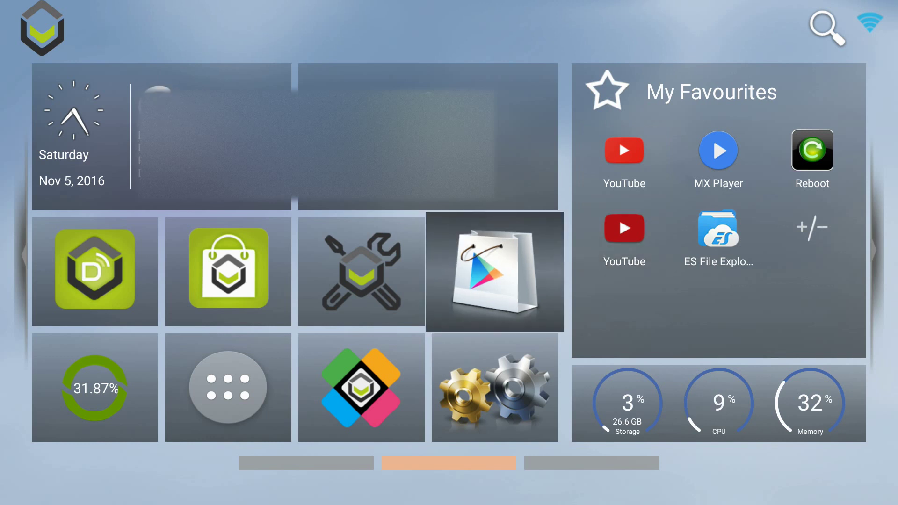
key("Down")
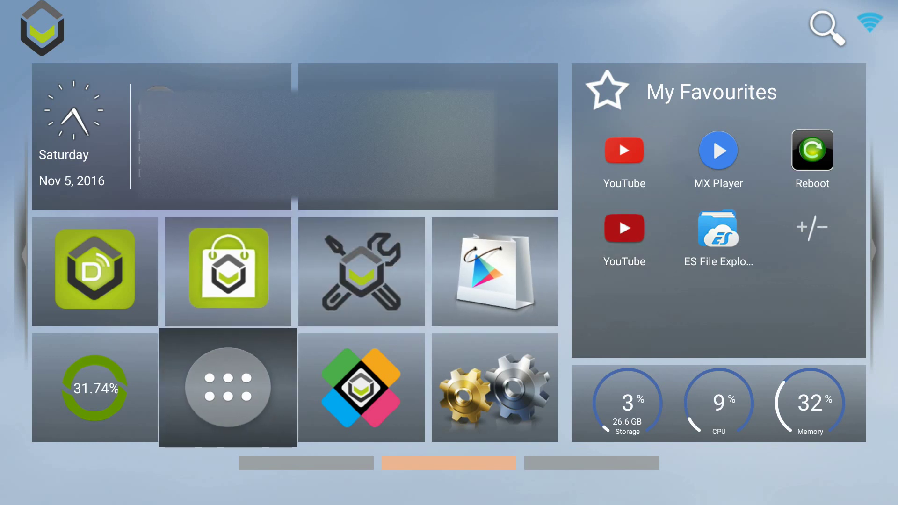
key("Return")
key("Right")
key("Right")
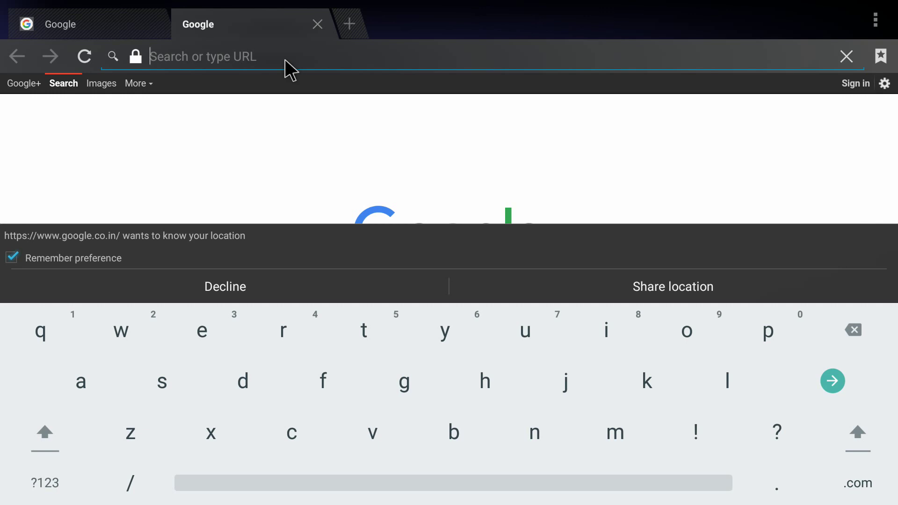
Type apkmirror.com into the Browser address bar
type("apkm")
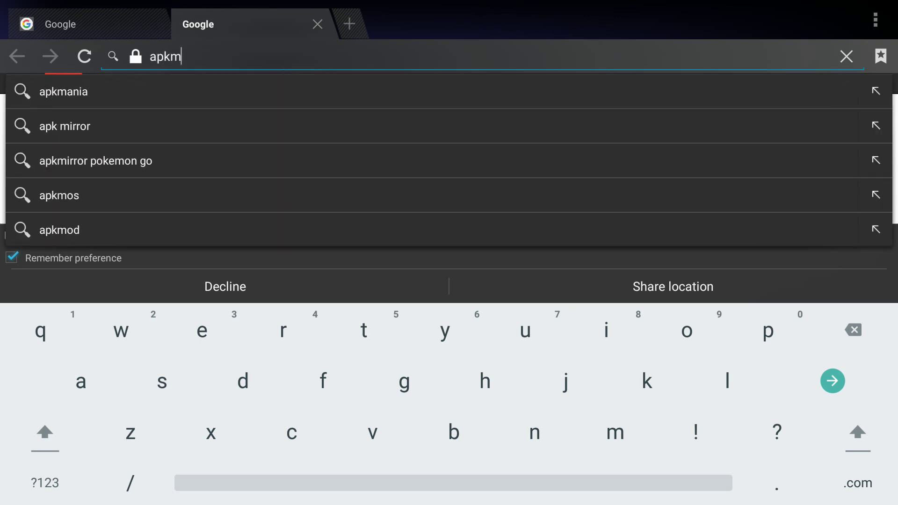
type("irror.co")
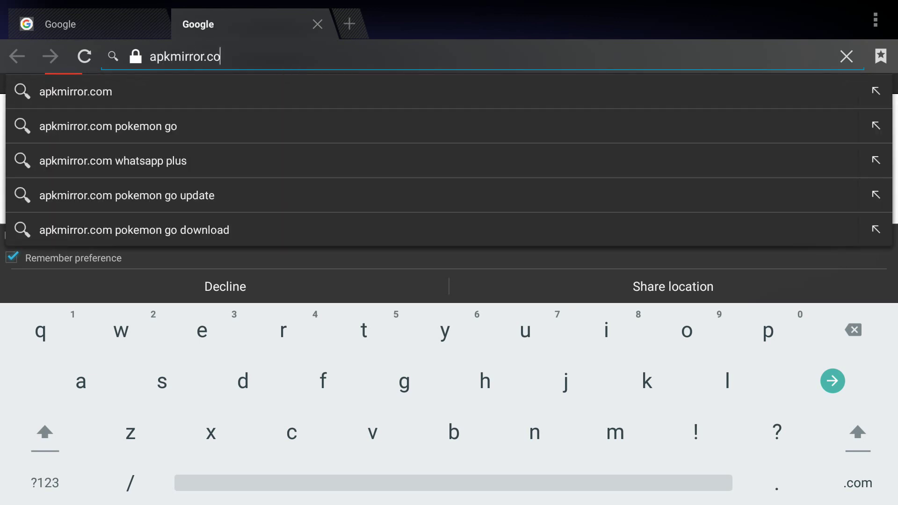
type("m")
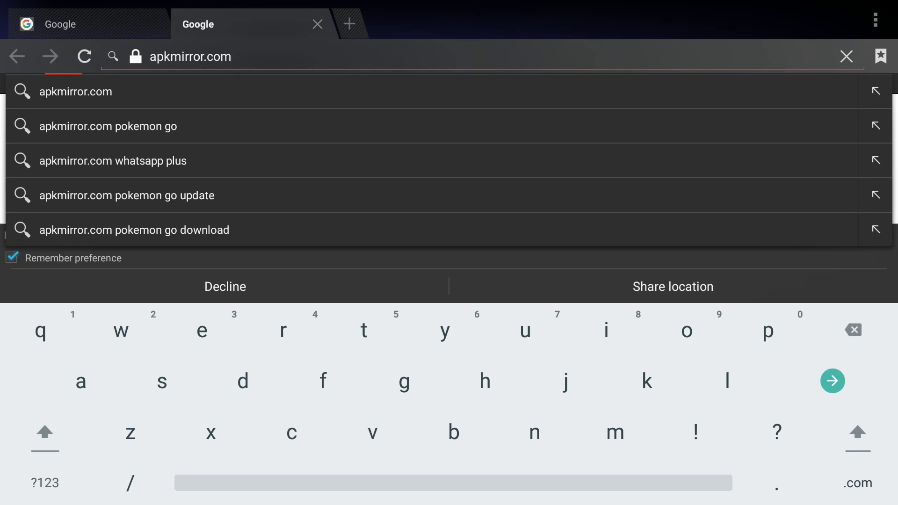